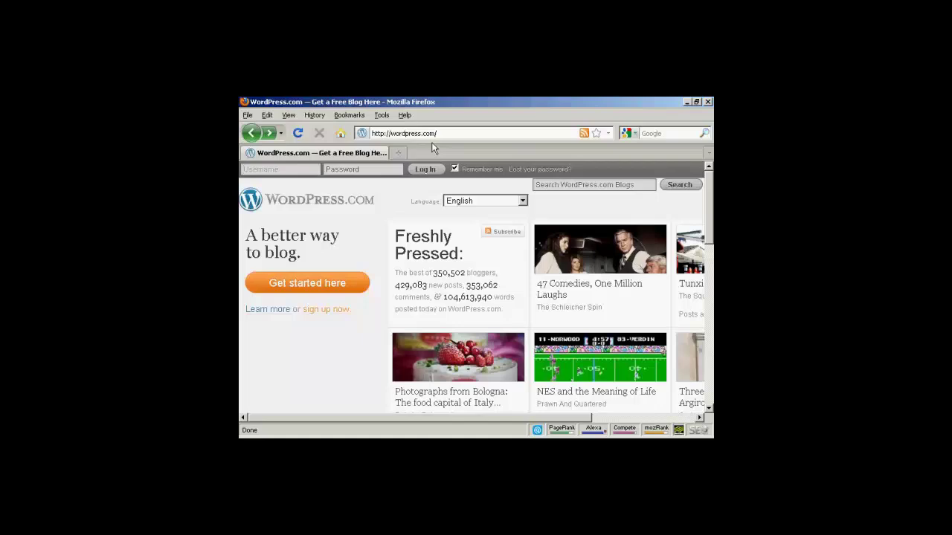
Step: Try newvideo4you as the blog address, then newvideo4me until it shows available
left_click(313, 288)
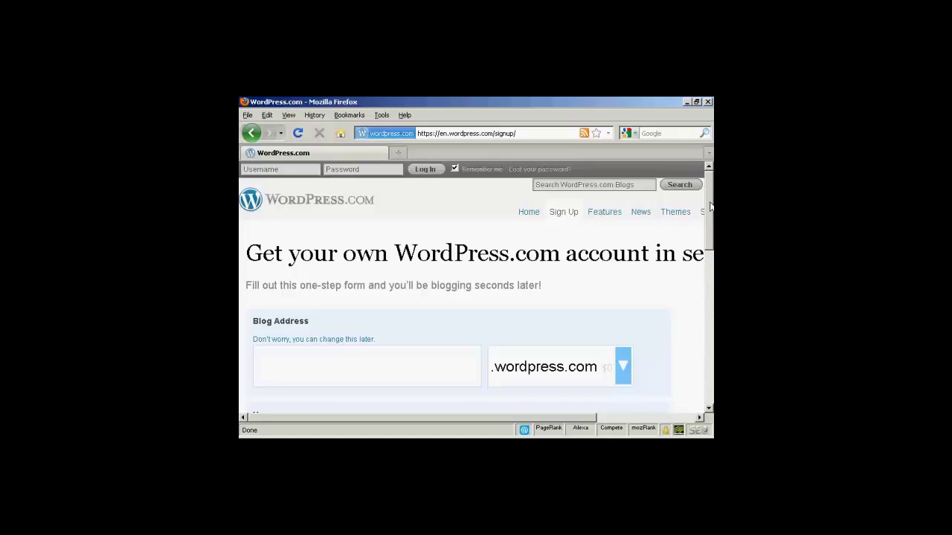
left_click_drag(710, 207, 710, 215)
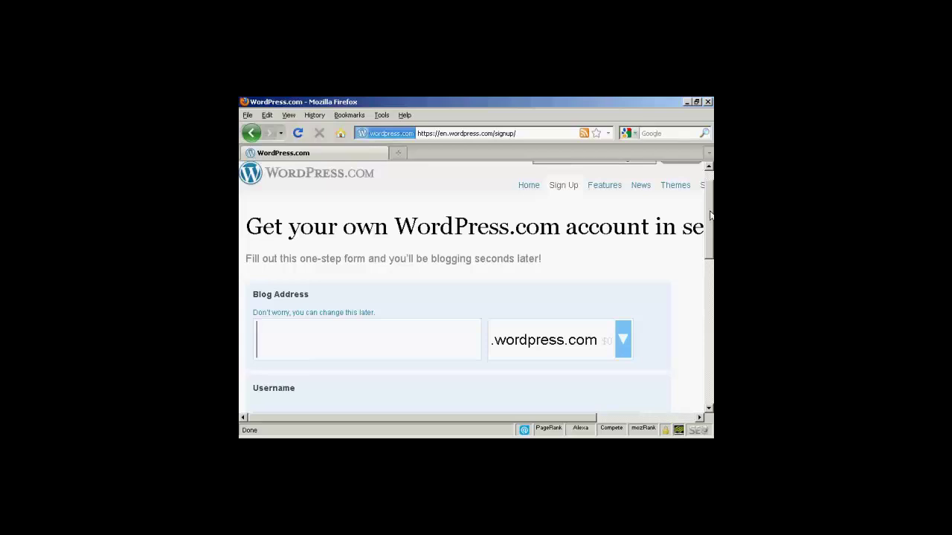
type("newvideo")
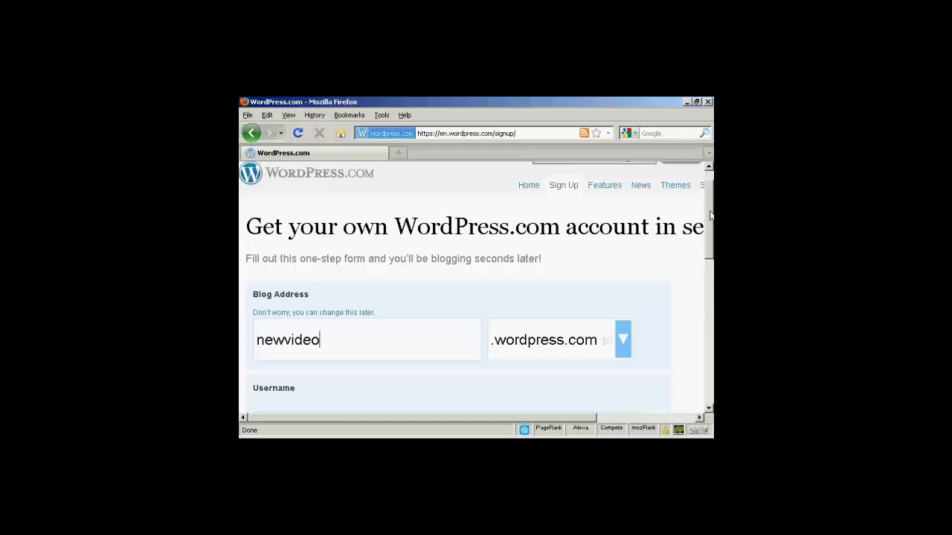
type("4you")
left_click_drag(711, 215, 712, 236)
key("Return")
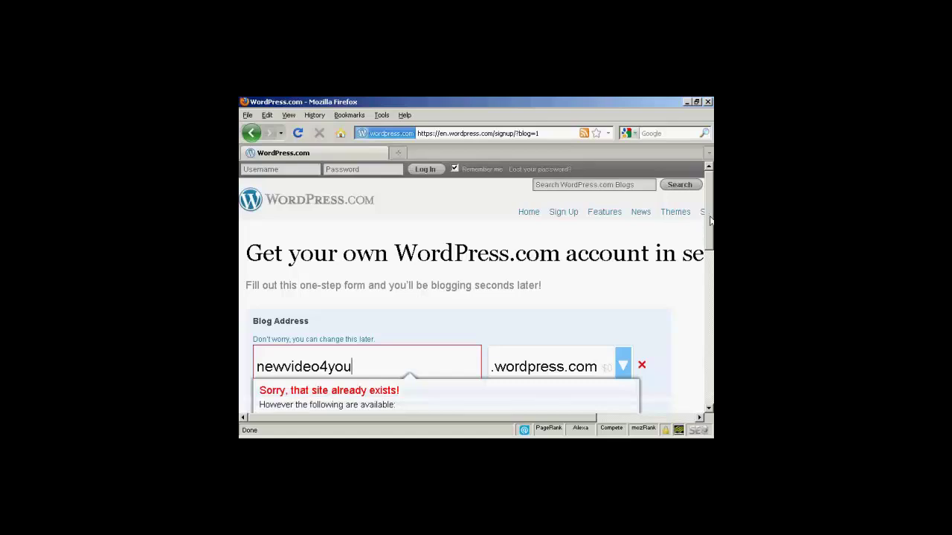
left_click_drag(710, 217, 711, 243)
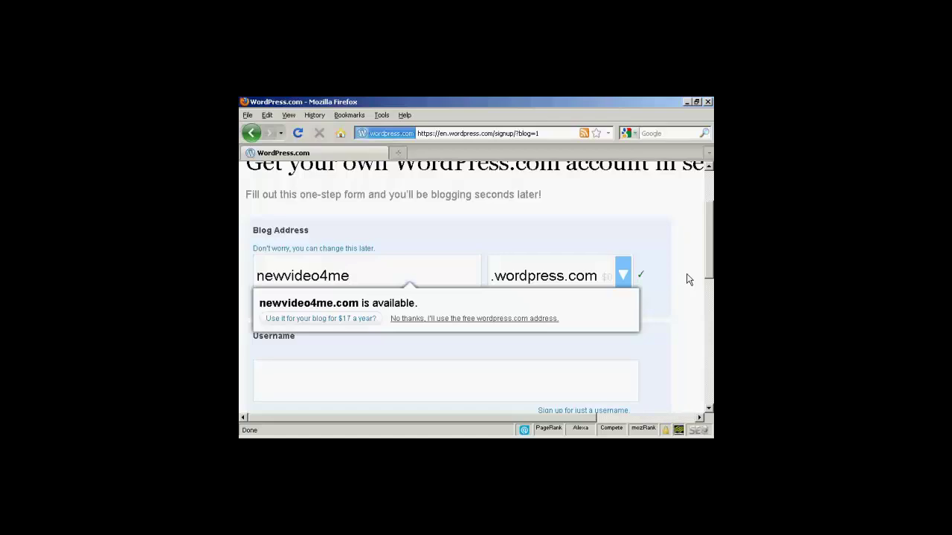
Step: Keep the free wordpress.com address and enter newvideo4me as the username
left_click(509, 321)
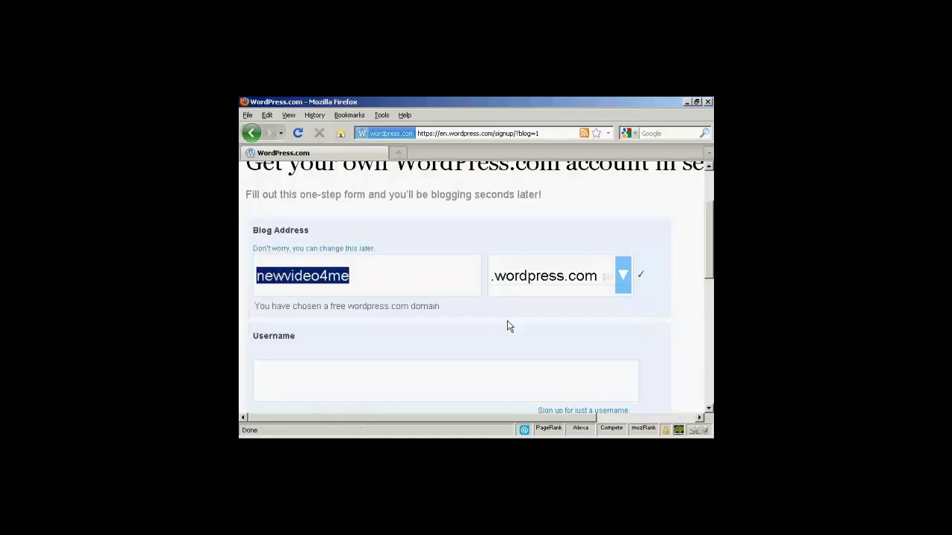
left_click_drag(708, 249, 707, 267)
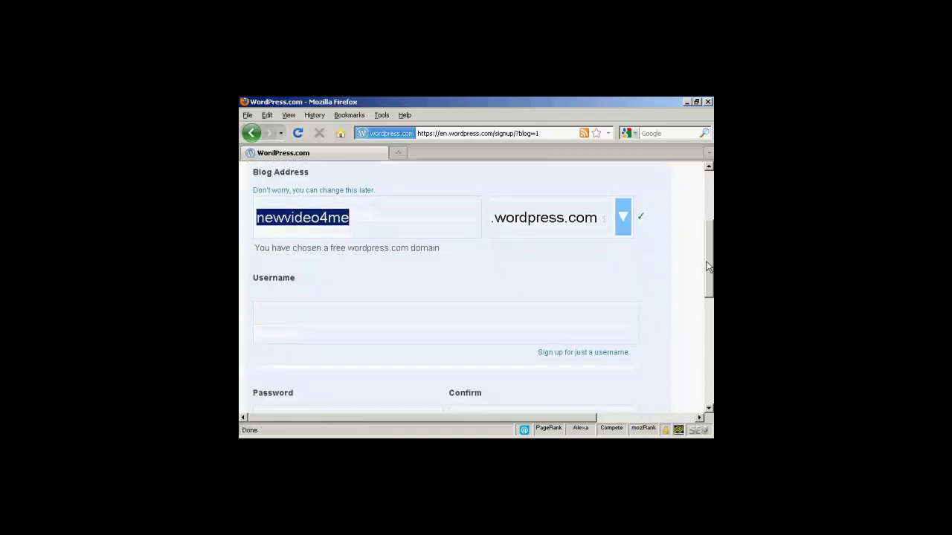
left_click(259, 323)
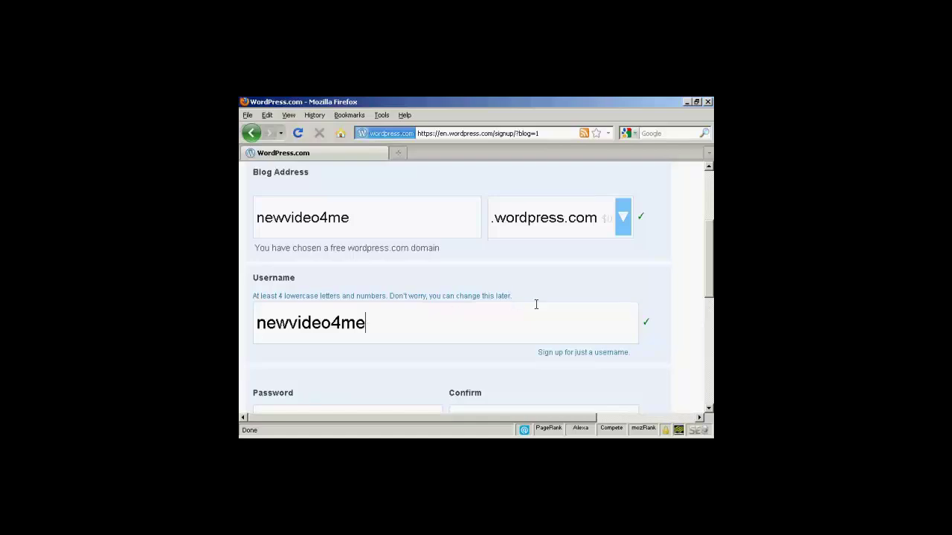
left_click_drag(708, 239, 708, 284)
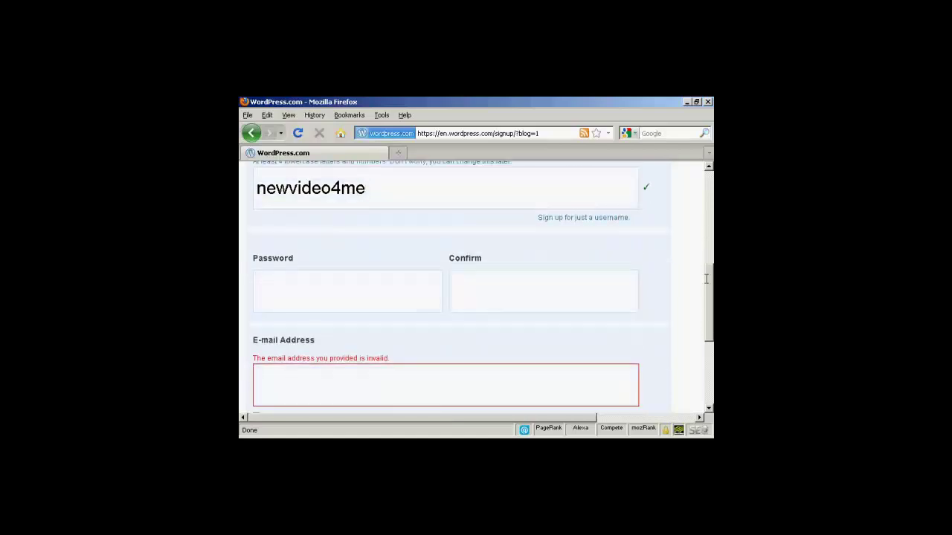
Step: Paste a strong account password into Password and Confirm
left_click(263, 272)
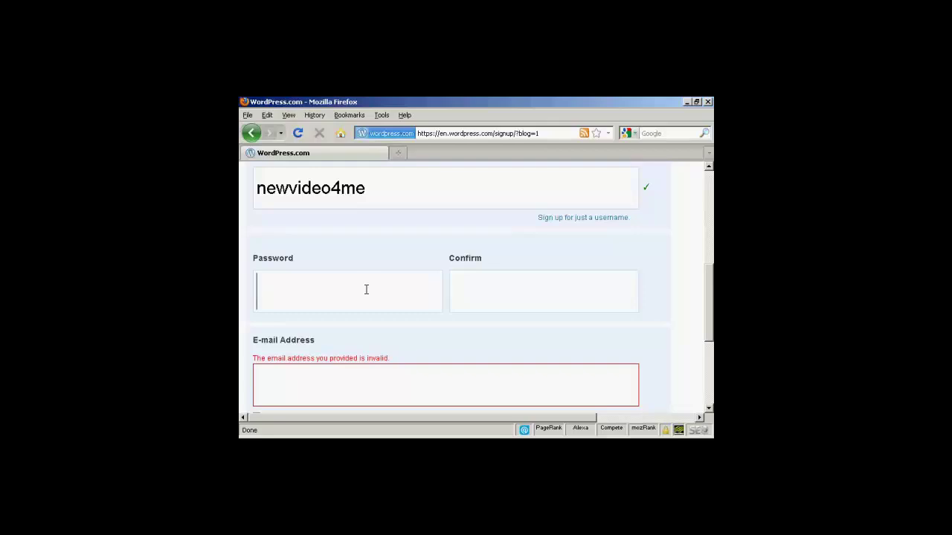
key("ctrl+v")
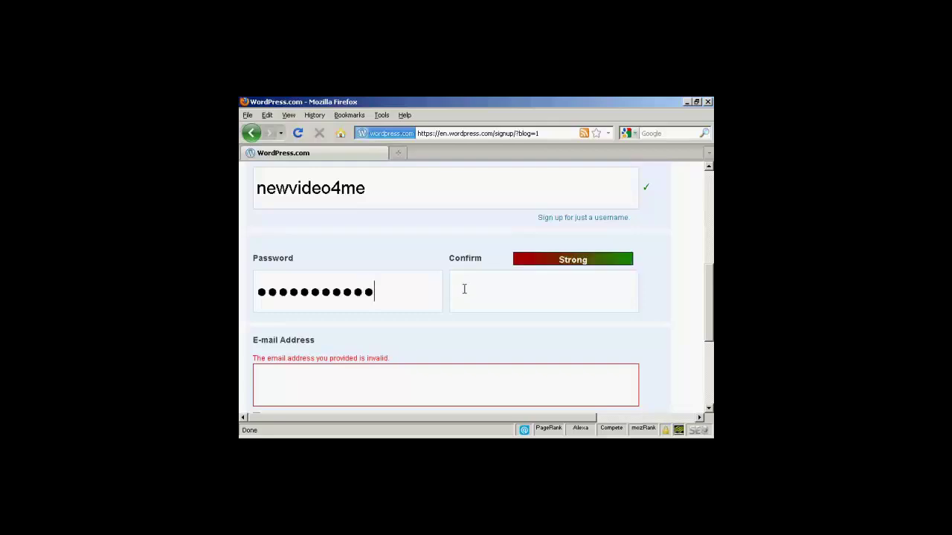
left_click(464, 289)
key("ctrl+v")
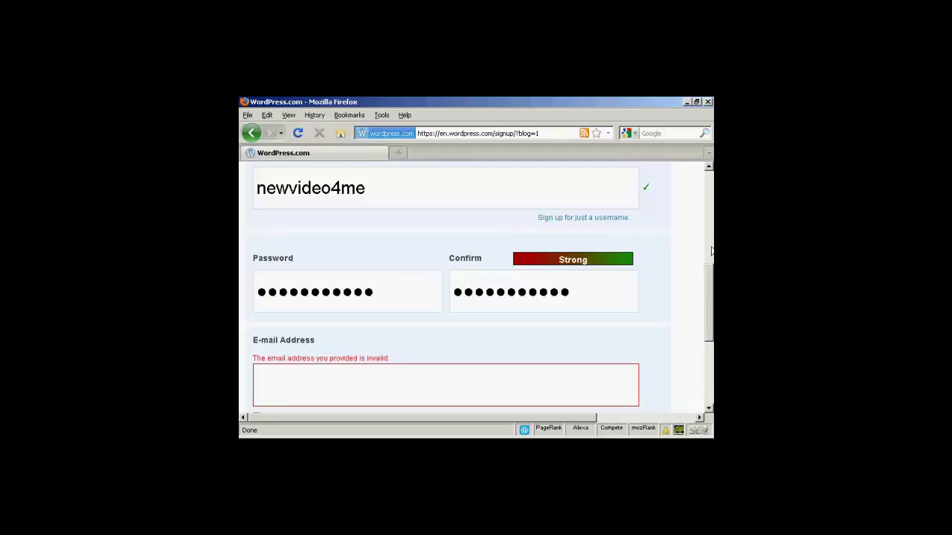
Step: Enter the account e-mail address on the signup form
scroll(710, 296, "down", 2)
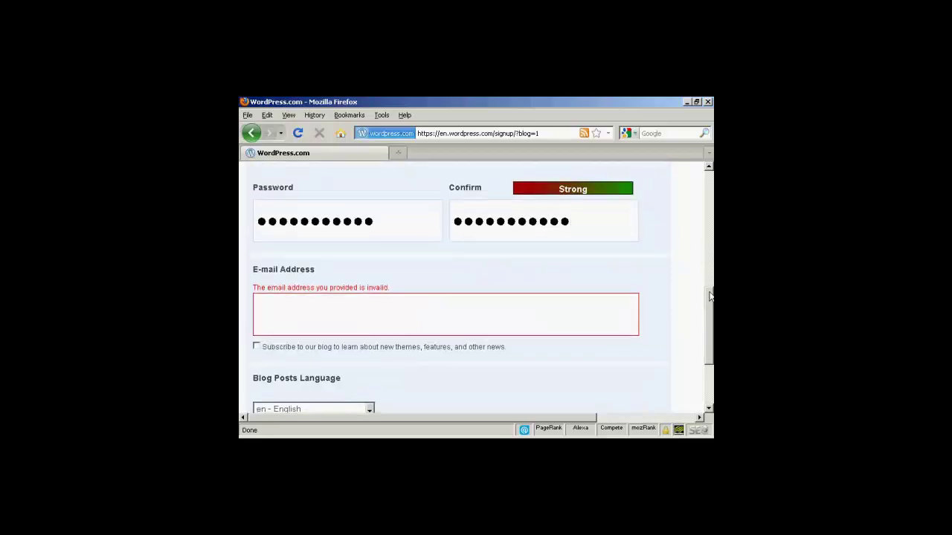
scroll(582, 323, "down", 1)
left_click(294, 293)
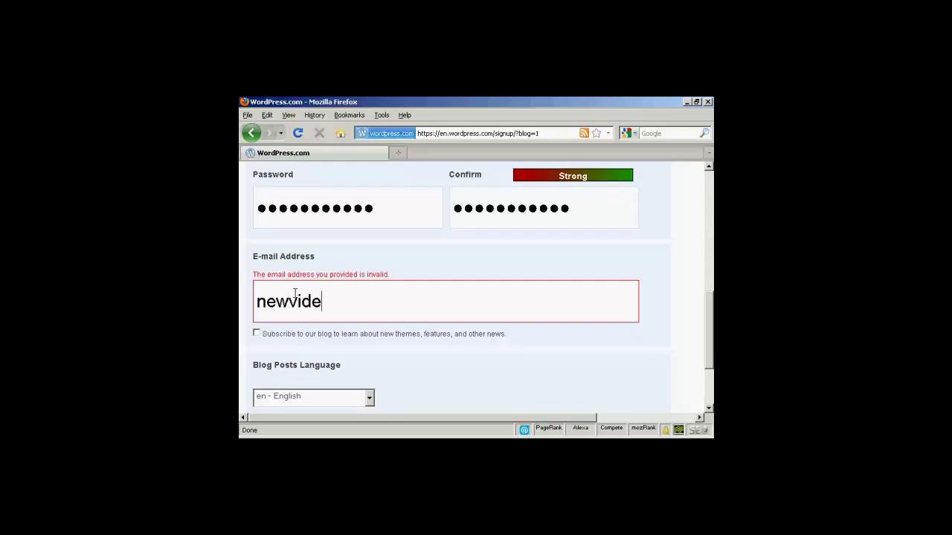
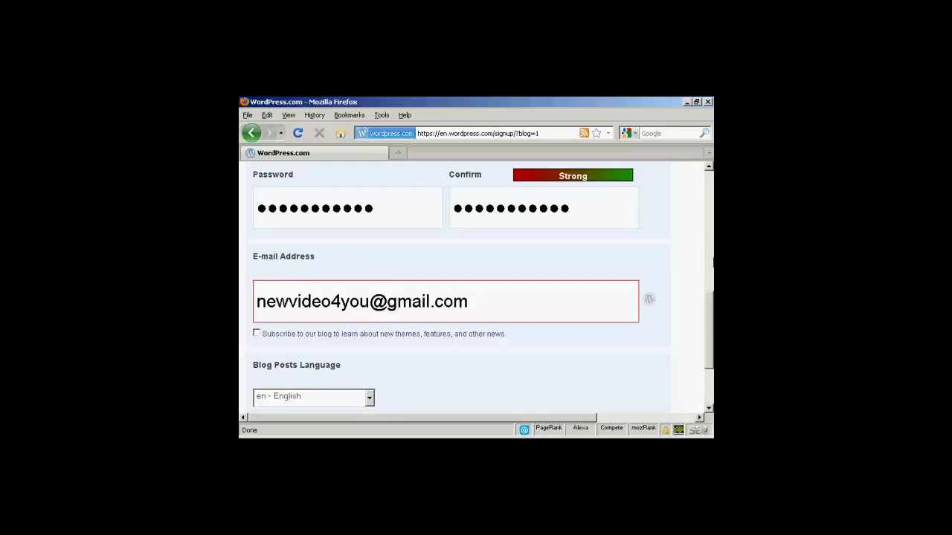
left_click_drag(708, 316, 708, 331)
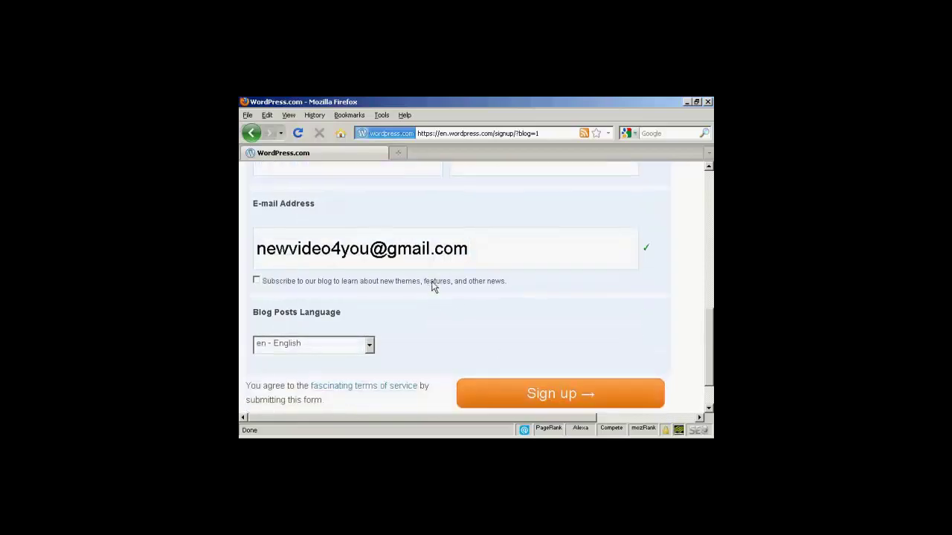
Step: Subscribe to theme and feature news, keep English as post language, and sign up
left_click(256, 281)
scroll(422, 313, "down", 1)
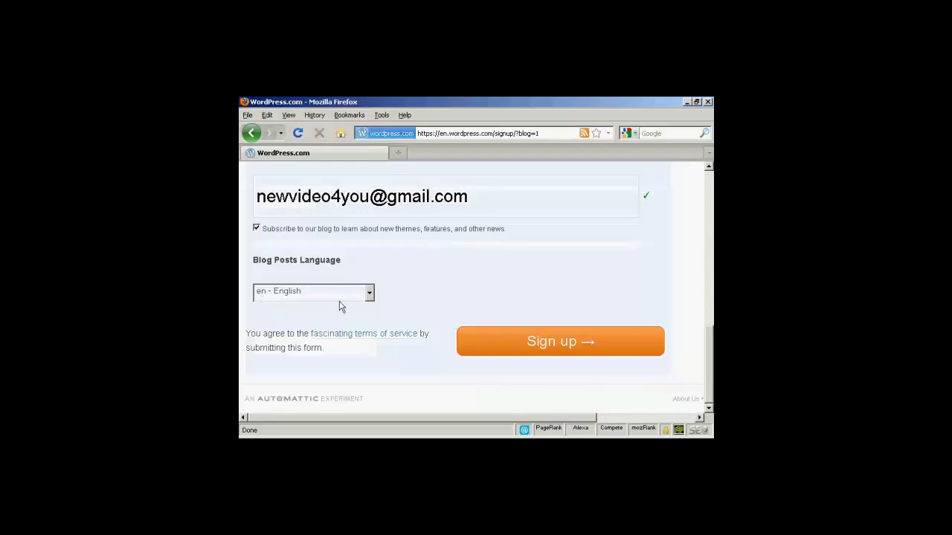
left_click(369, 293)
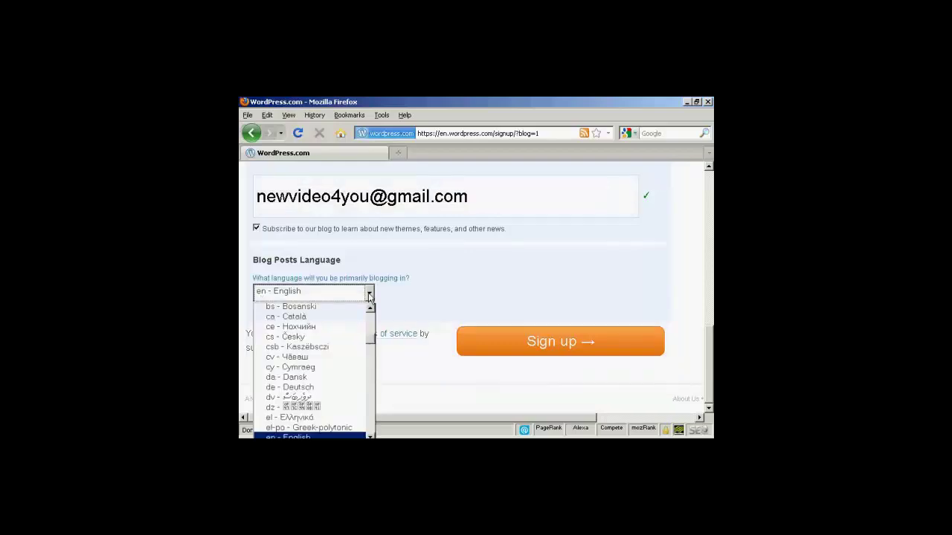
left_click(369, 294)
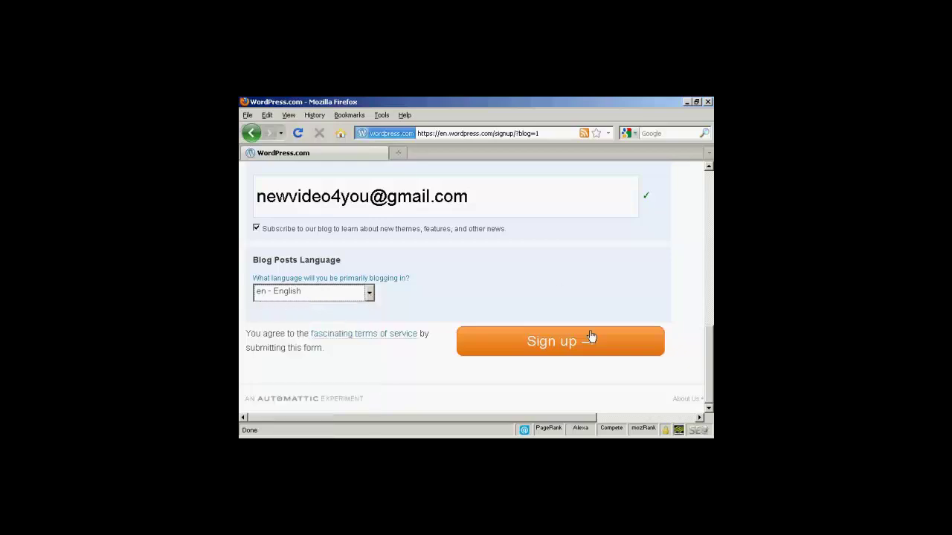
left_click(567, 347)
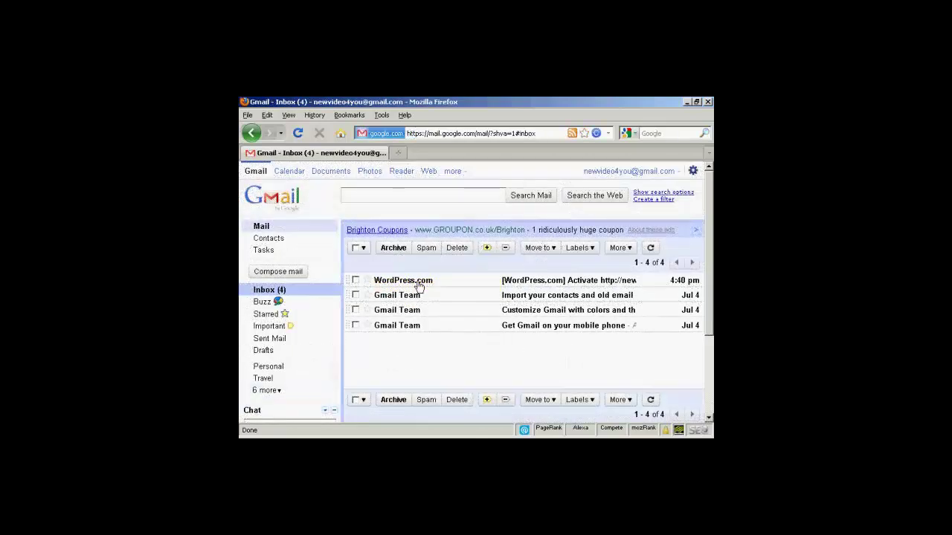
Step: Open the WordPress.com activation e-mail, dismiss the People widget popup, and reveal the link
mouse_move(417, 286)
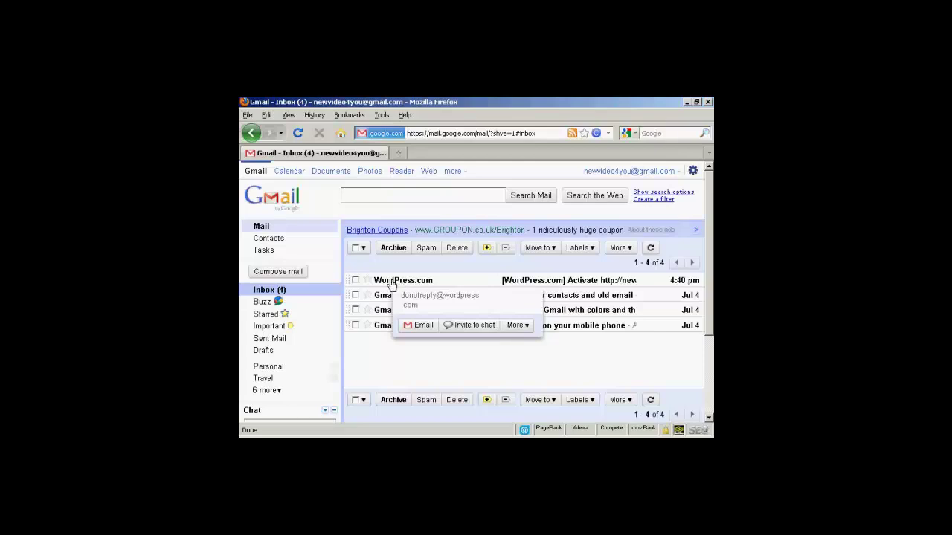
left_click(433, 282)
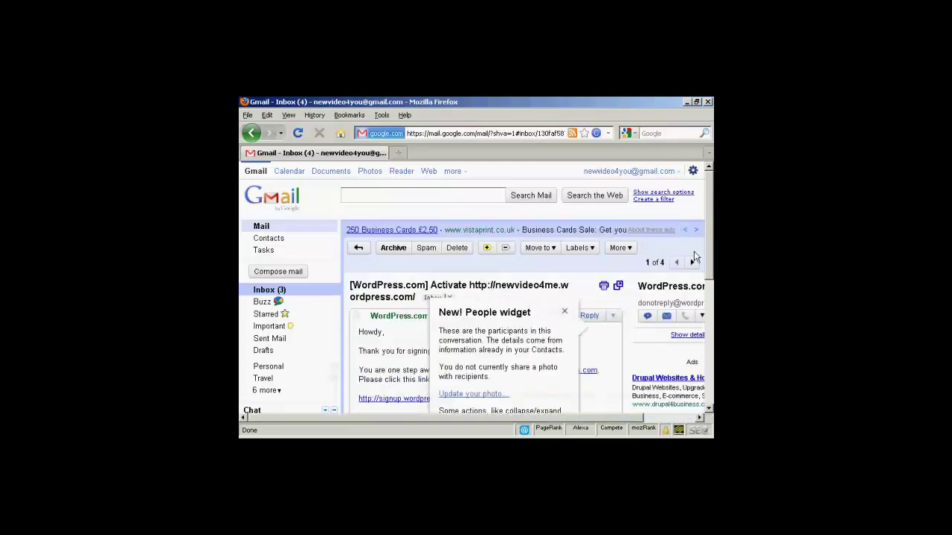
left_click(565, 311)
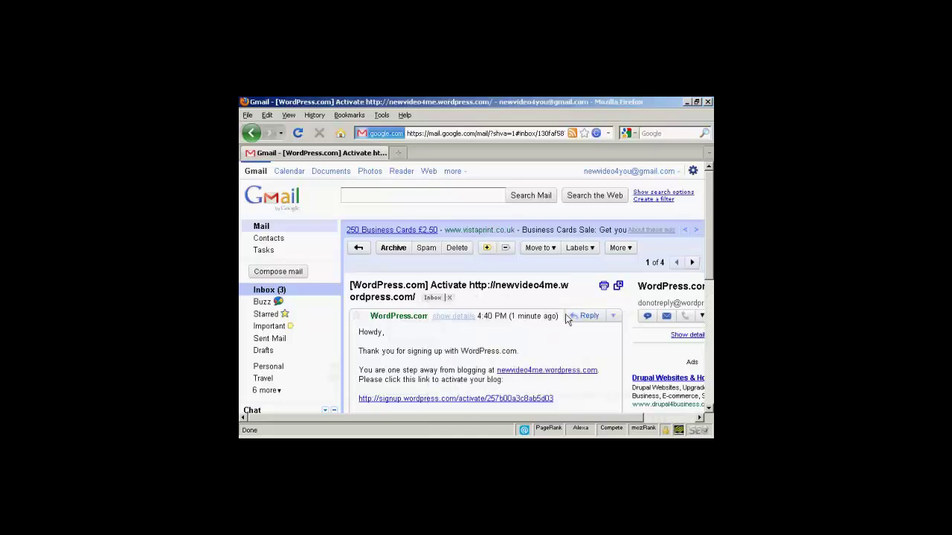
scroll(710, 217, "down", 3)
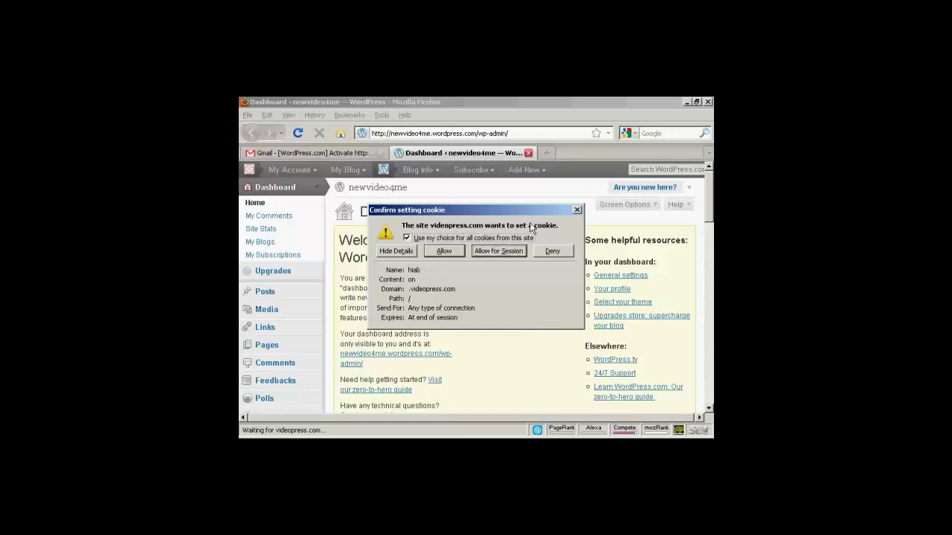
Step: Allow the setting cookie on the new blog's dashboard
left_click(445, 251)
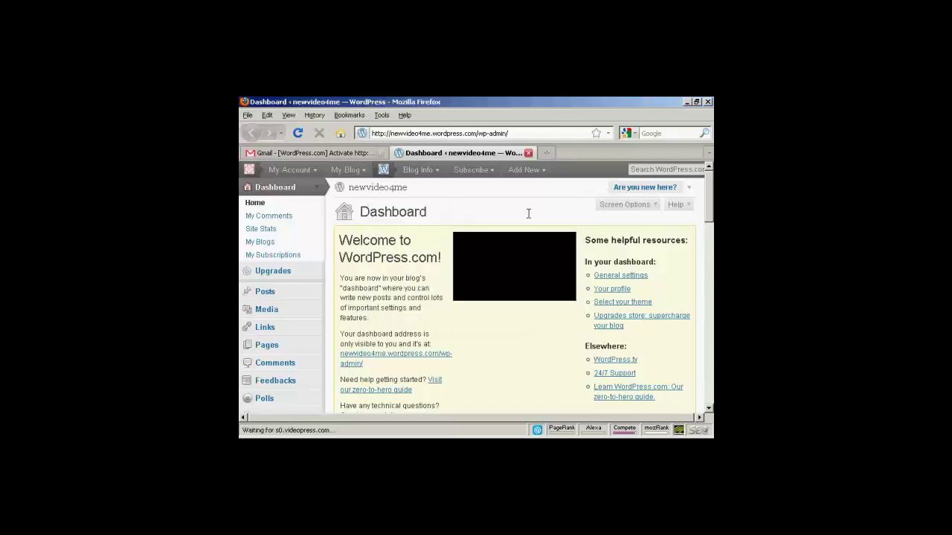
scroll(672, 231, "down", 1)
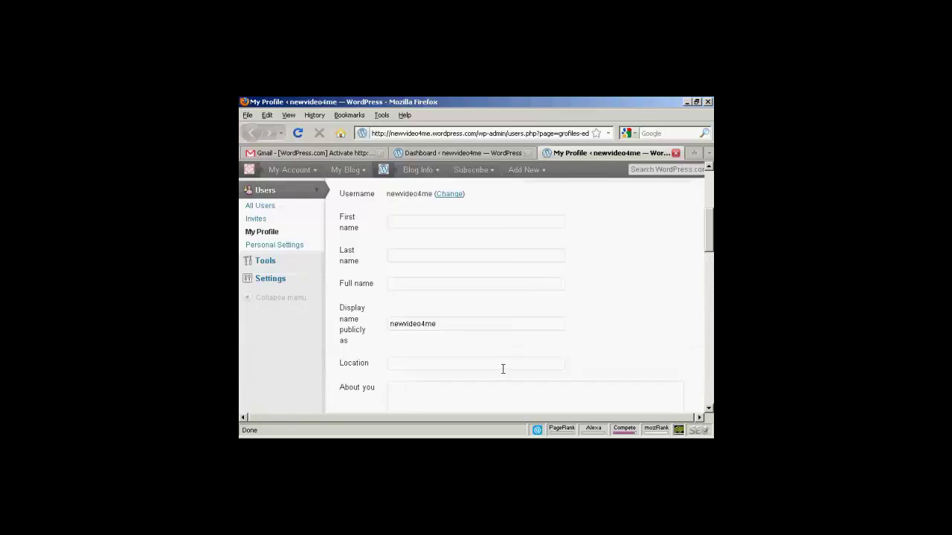
Step: Fill in first, last and full name on the profile and update it
scroll(711, 239, "up", 1)
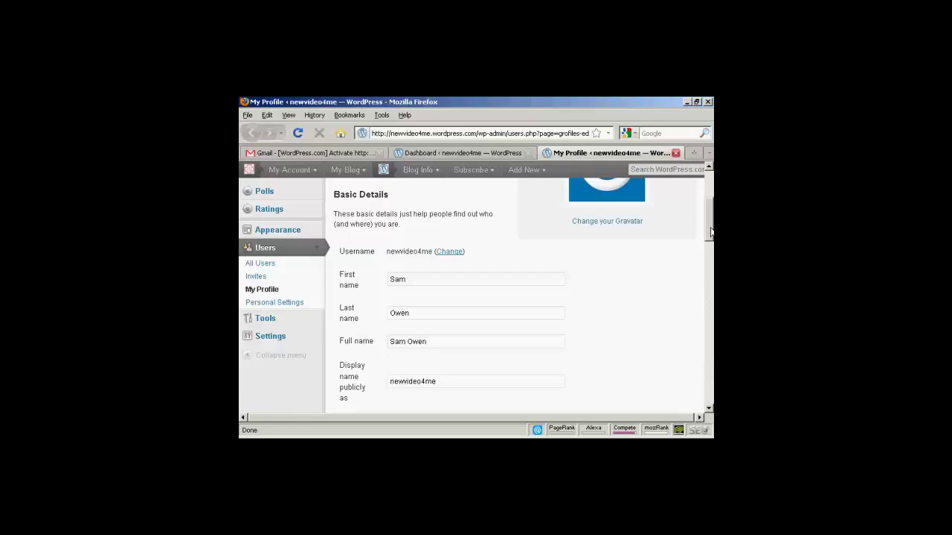
left_click_drag(710, 232, 710, 294)
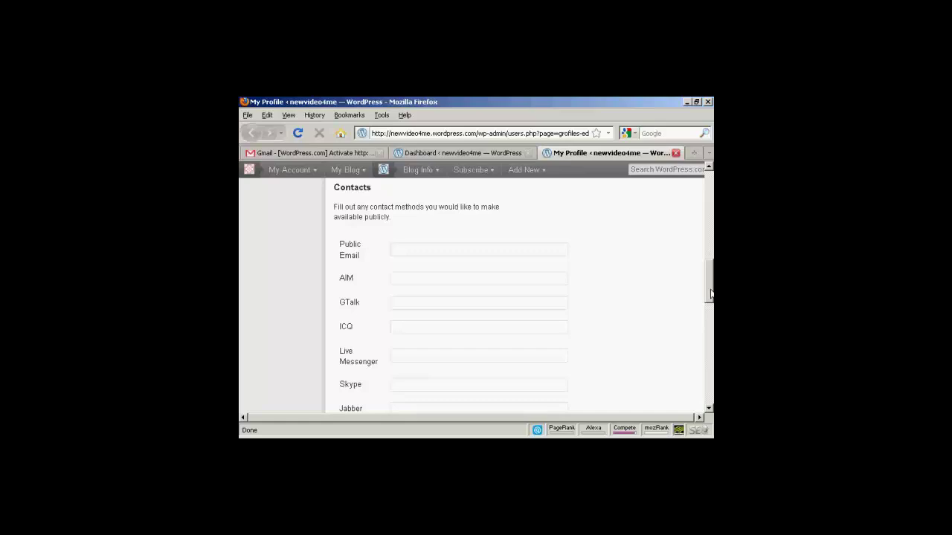
left_click_drag(710, 295, 710, 367)
scroll(351, 300, "up", 5)
left_click(351, 296)
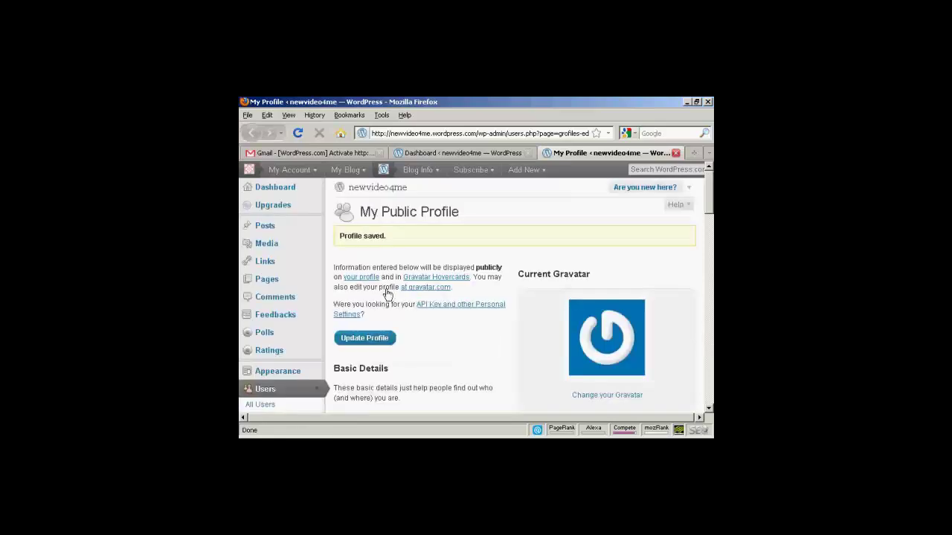
Step: Publish a new post titled 'This is my first post' with 'Hello world! I'm making a video right now.'
left_click(265, 229)
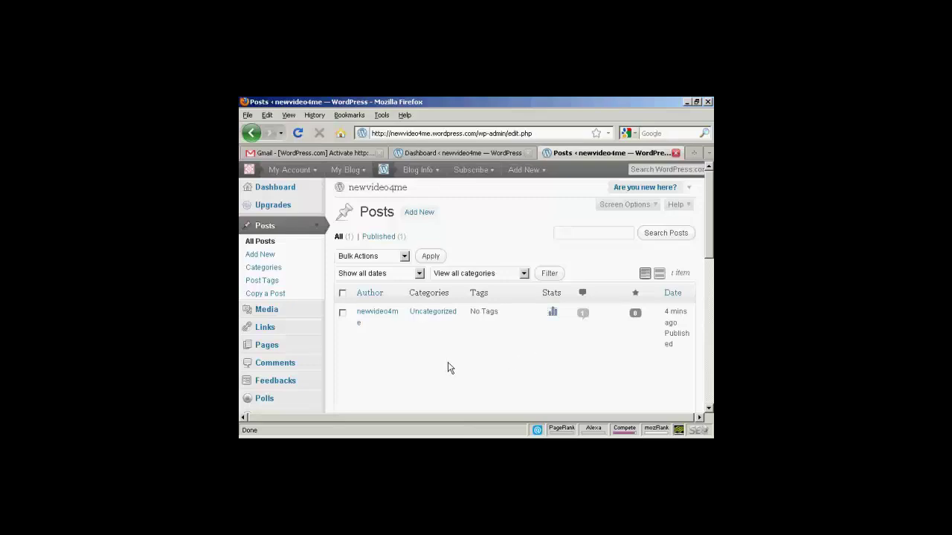
left_click(421, 214)
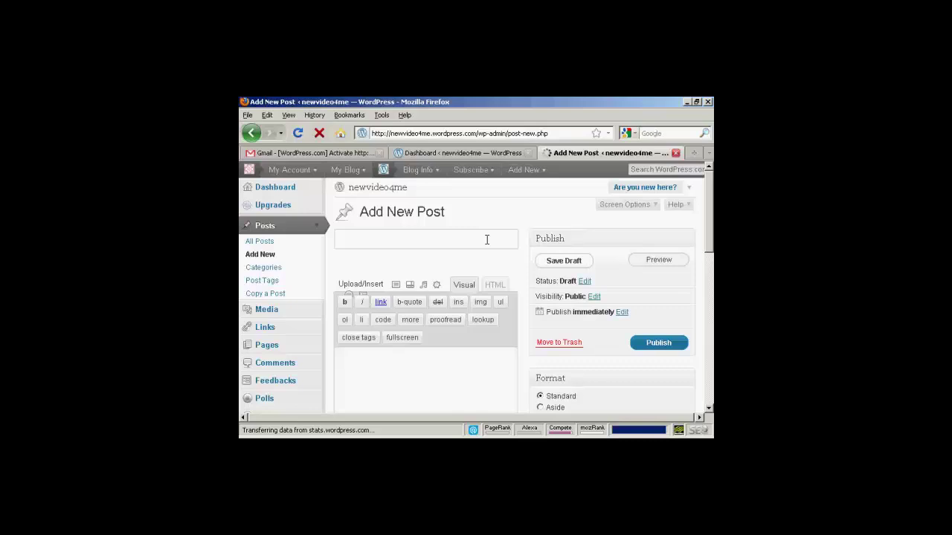
type("This is m")
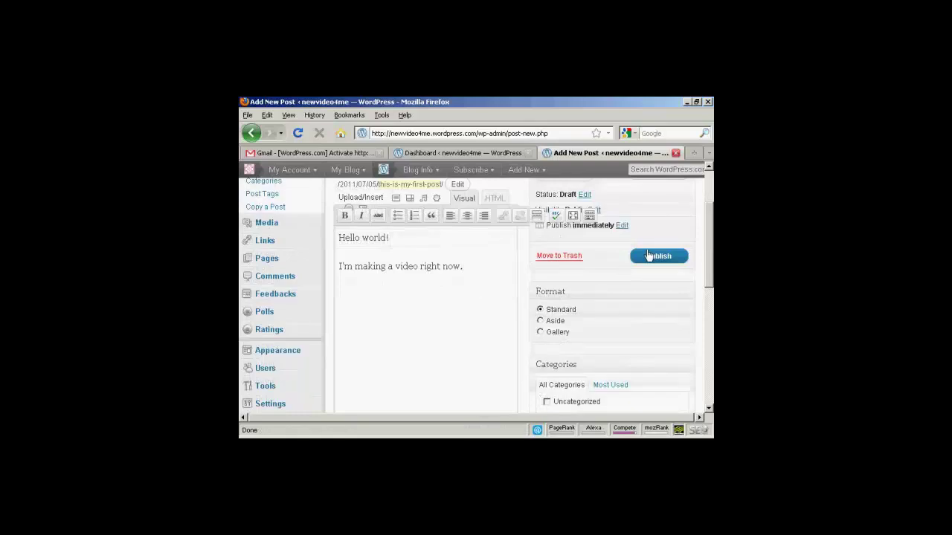
left_click(664, 259)
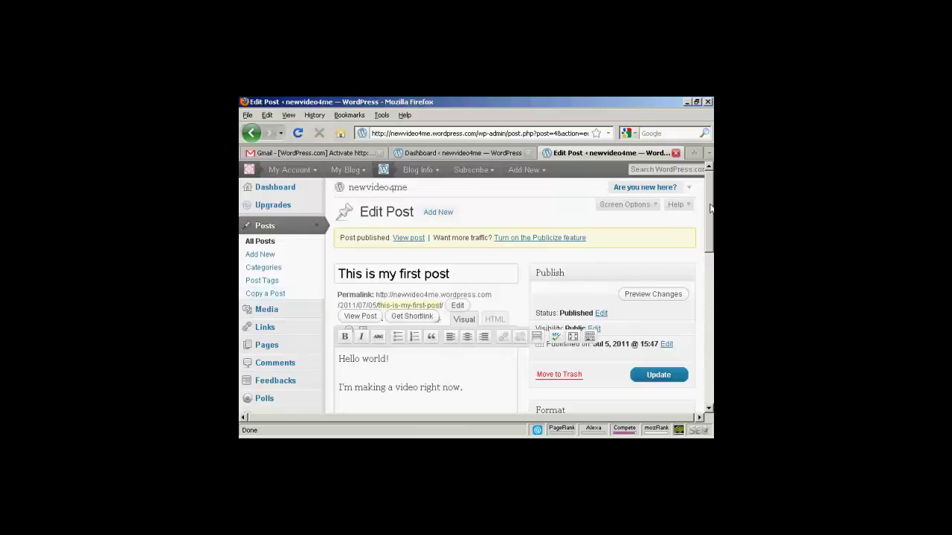
Step: Open Appearance to view Manage Themes with Twenty Ten current
left_click_drag(710, 209, 710, 294)
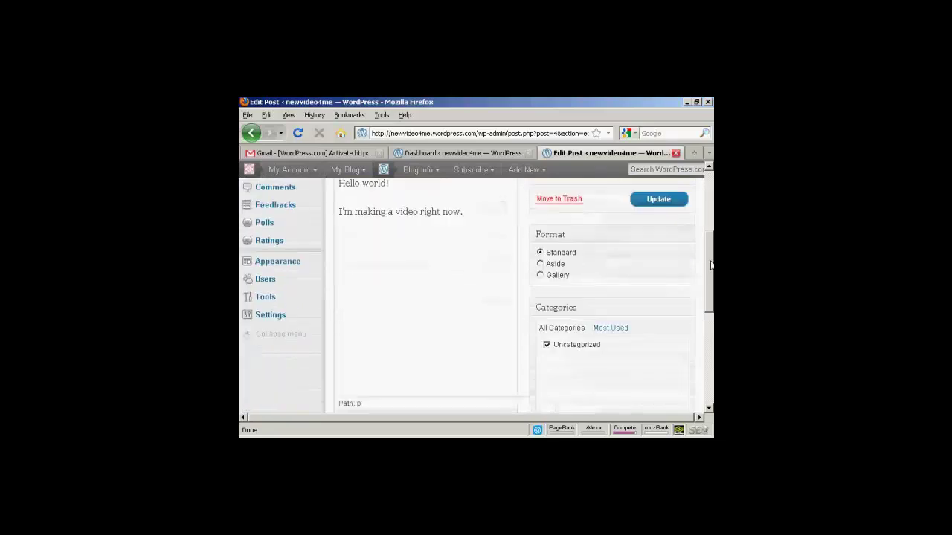
left_click(276, 266)
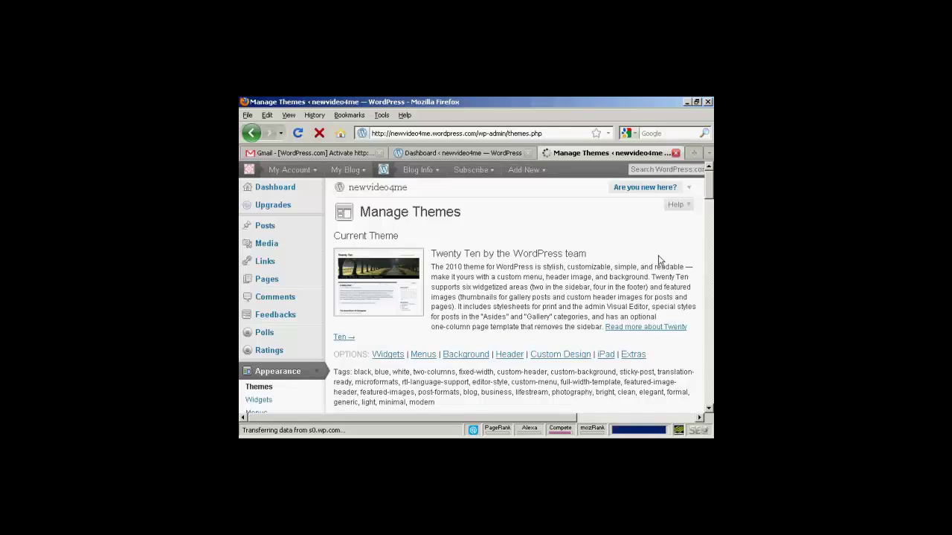
left_click_drag(708, 185, 709, 170)
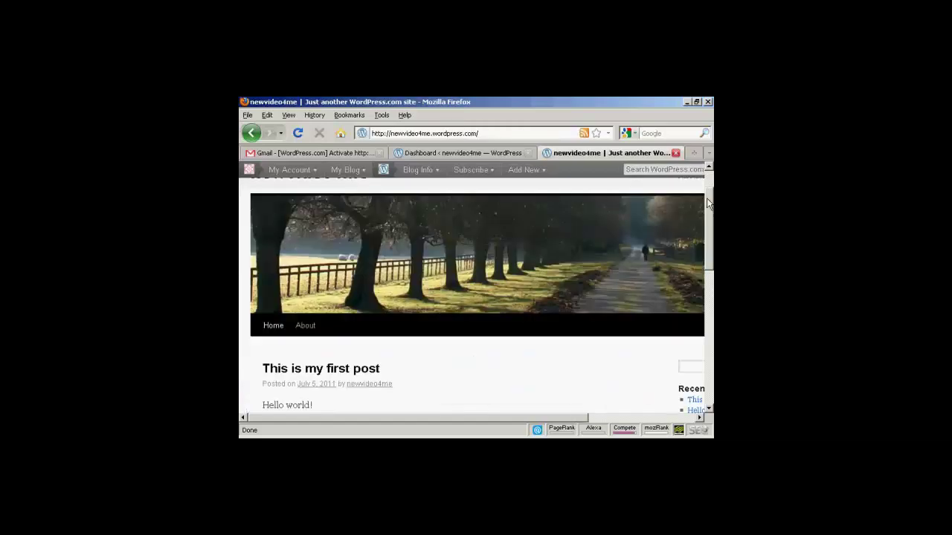
Step: Scroll the live newvideo4me blog to see 'This is my first post'
scroll(482, 294, "down", 2)
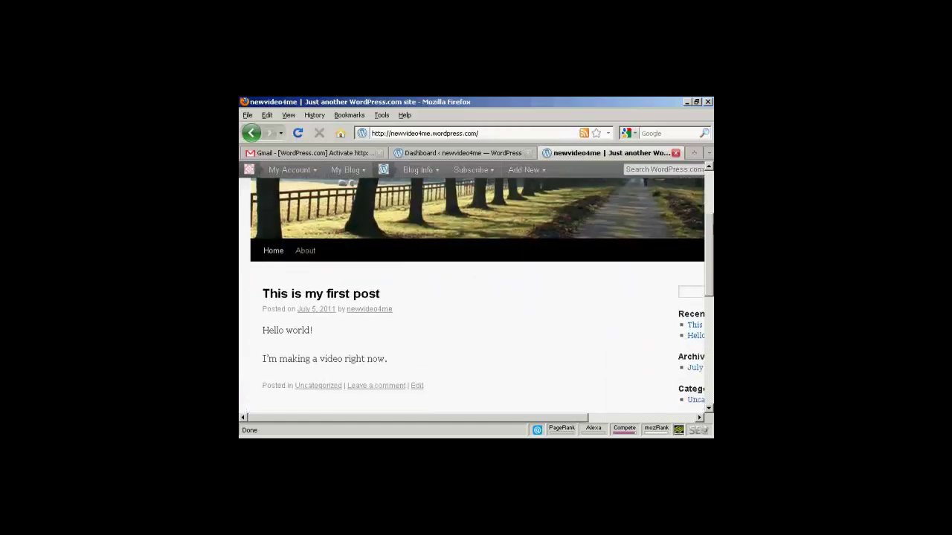